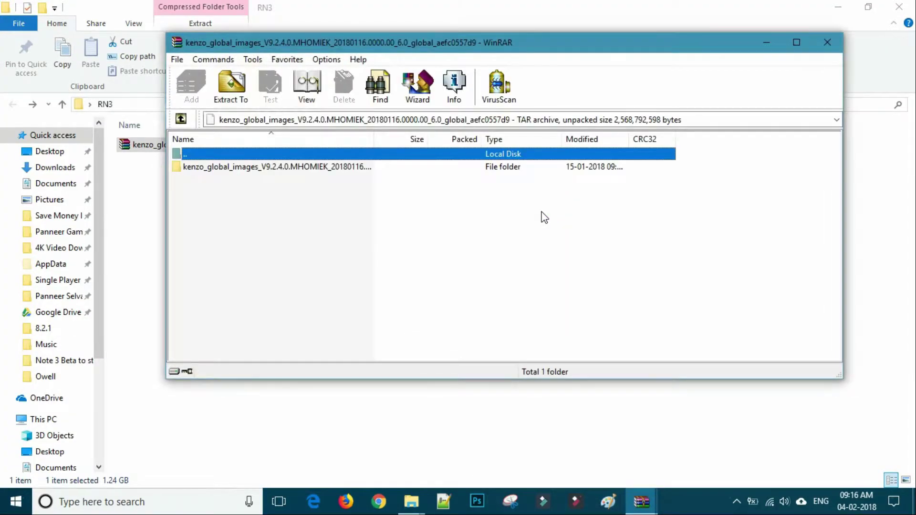
# Extract the kenzo_global_images V9.2.4.0 folder from the archive into RN3 and look through its images subfolder.
pyautogui.moveTo(229, 174); pyautogui.dragTo(234, 174)
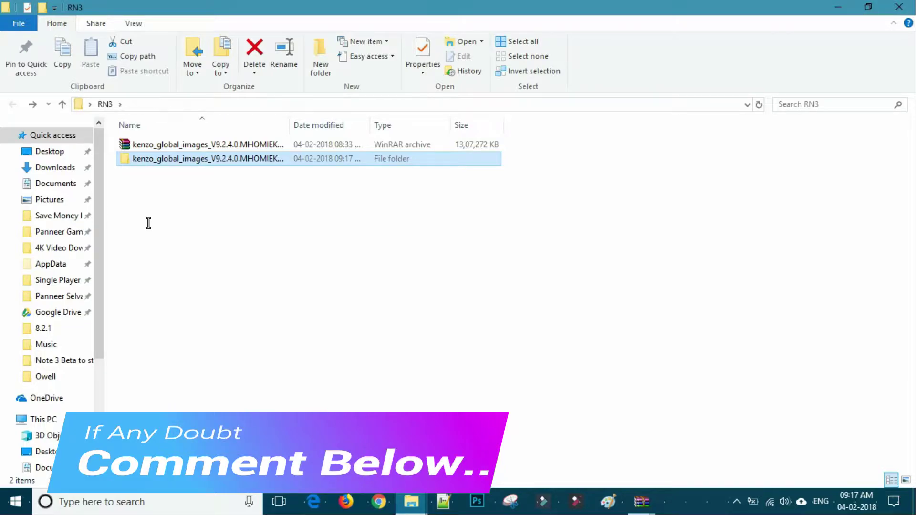
pyautogui.doubleClick(157, 159)
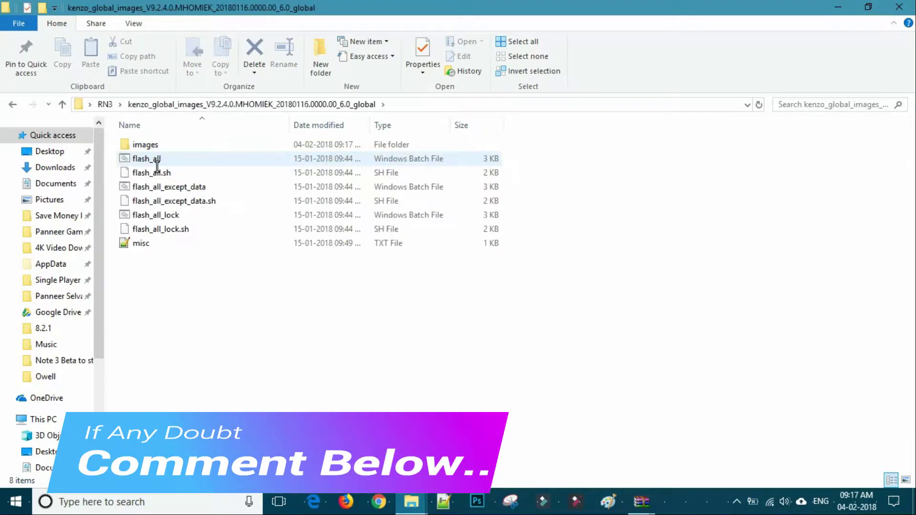
pyautogui.doubleClick(167, 149)
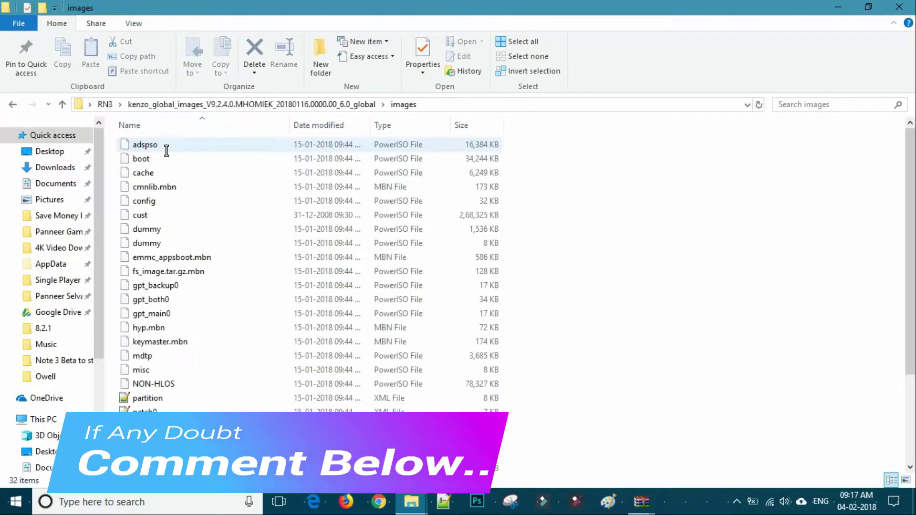
pyautogui.scroll(-3, 238, 236)
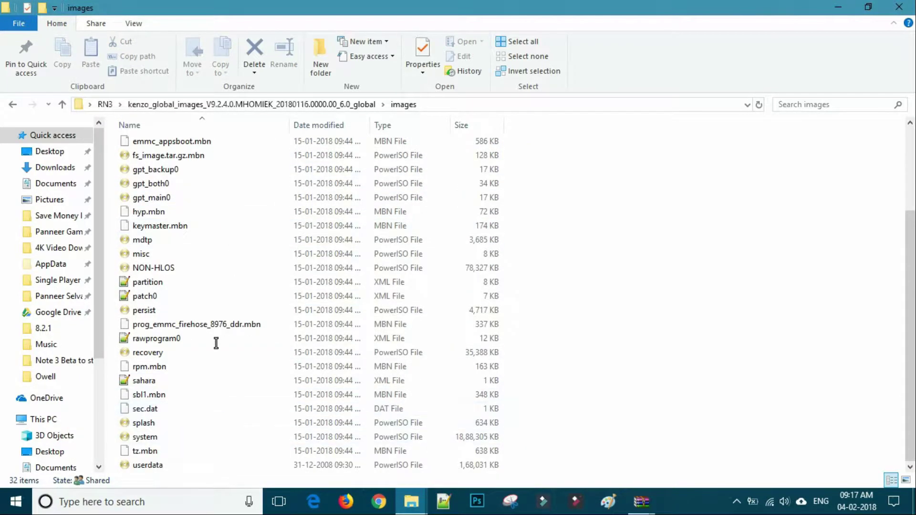
pyautogui.scroll(3, 192, 188)
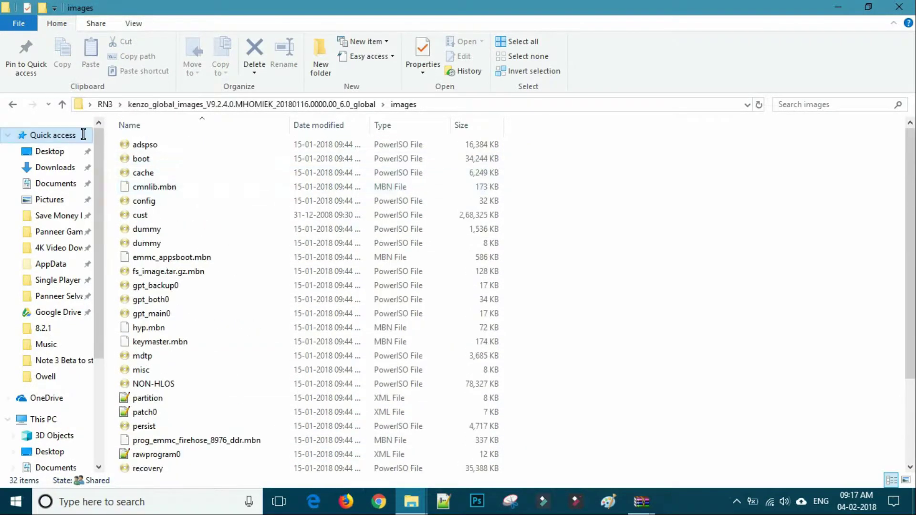
pyautogui.click(13, 104)
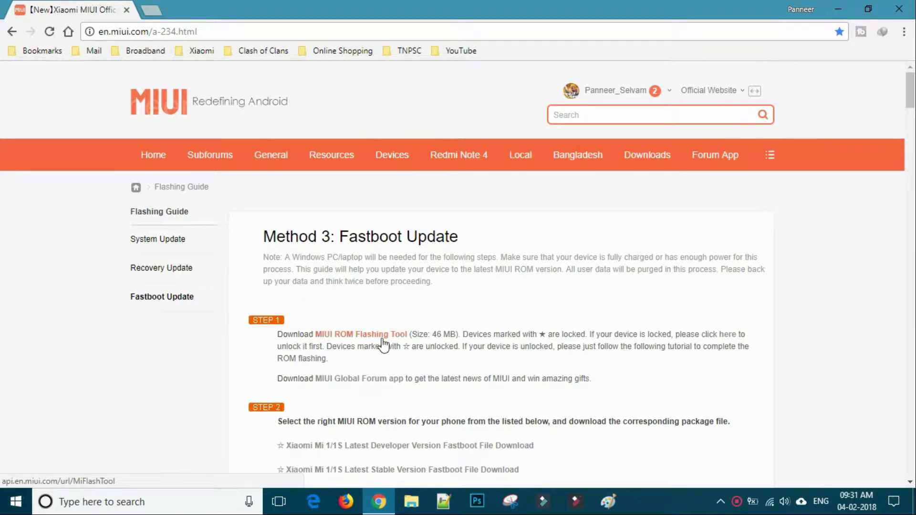
pyautogui.click(361, 336)
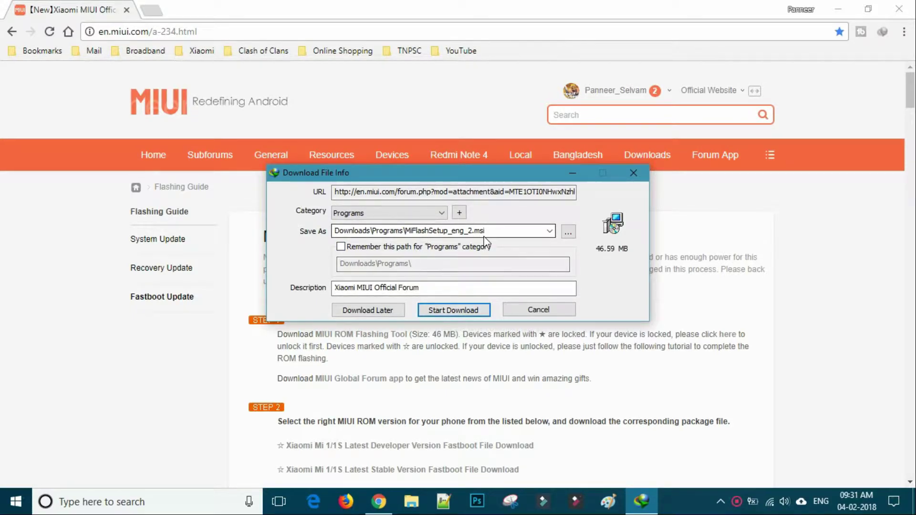
pyautogui.click(532, 311)
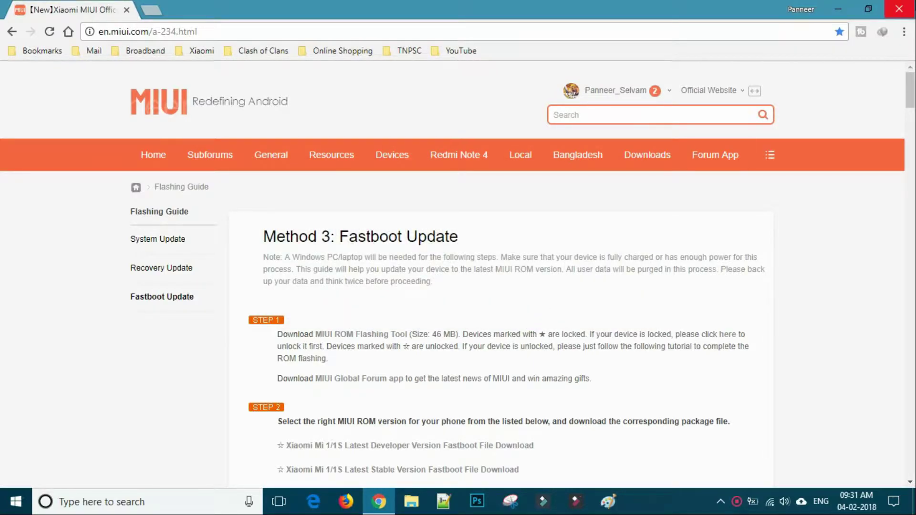
pyautogui.click(898, 9)
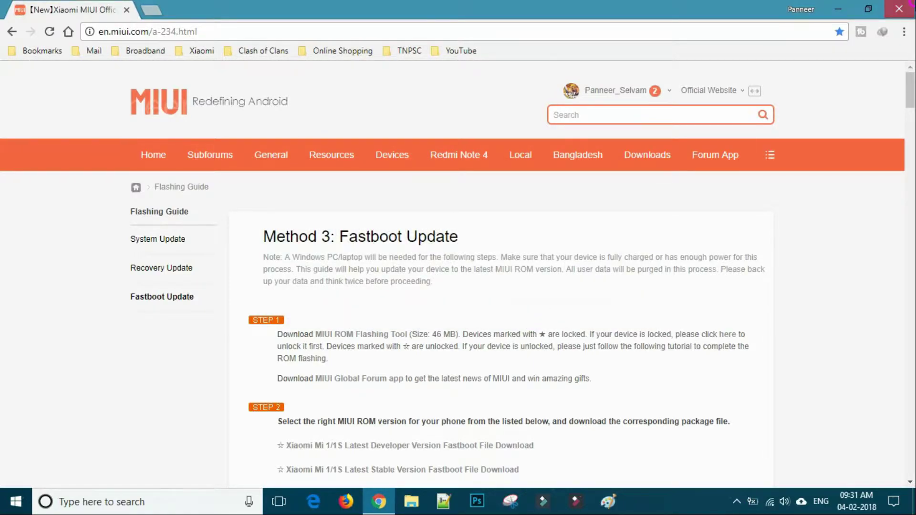
# Launch the XiaoMiFlash tool from the installed programs.
pyautogui.click(17, 503)
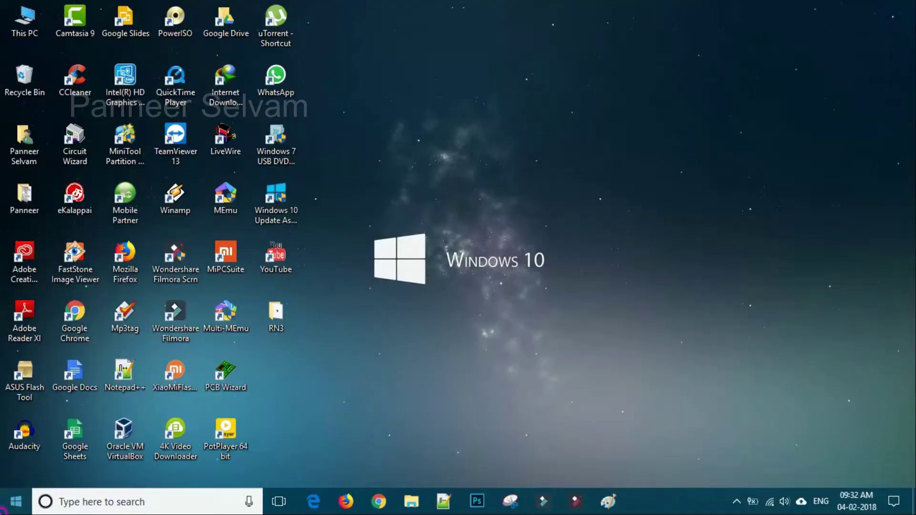
pyautogui.scroll(-15, 148, 274)
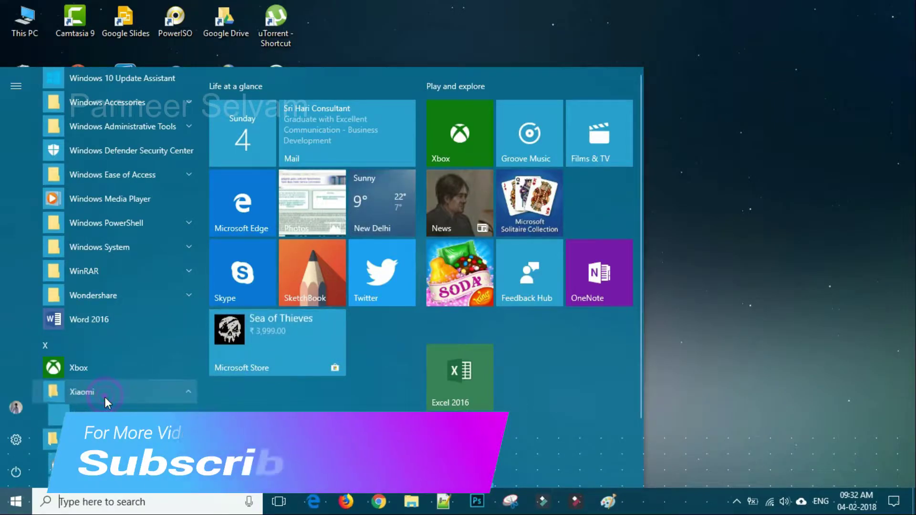
pyautogui.click(104, 397)
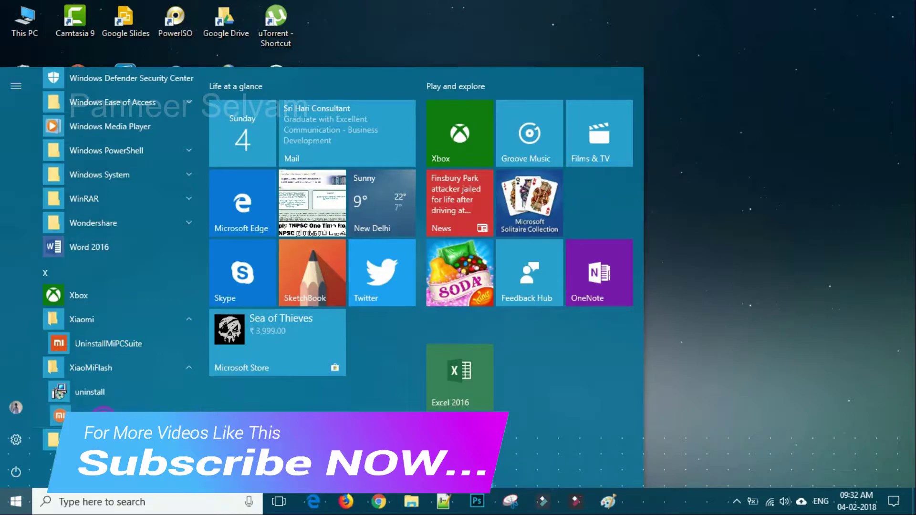
pyautogui.press('Escape')
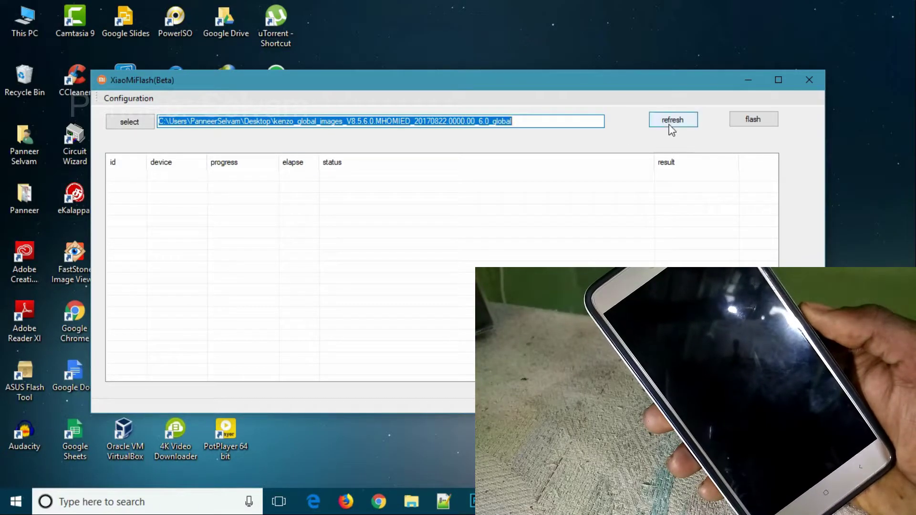
# Set the ROM folder to kenzo_global_images_V9.2.4.0.MHOMIEK_20180116.0000.00_6.0_global inside RN3.
pyautogui.click(143, 124)
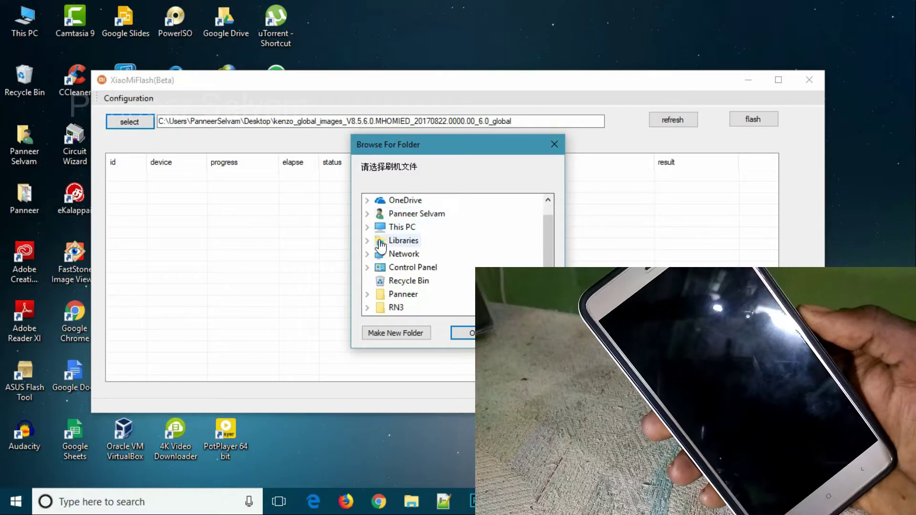
pyautogui.click(367, 307)
pyautogui.click(432, 281)
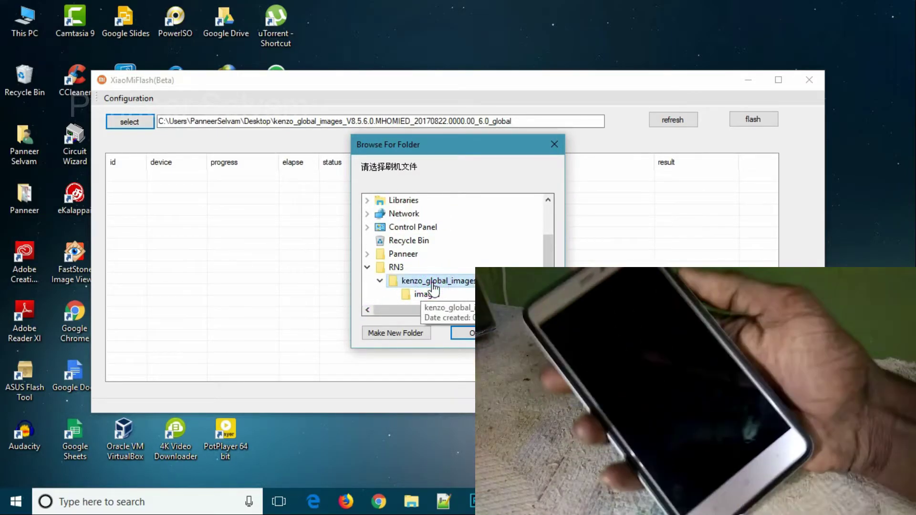
pyautogui.click(466, 331)
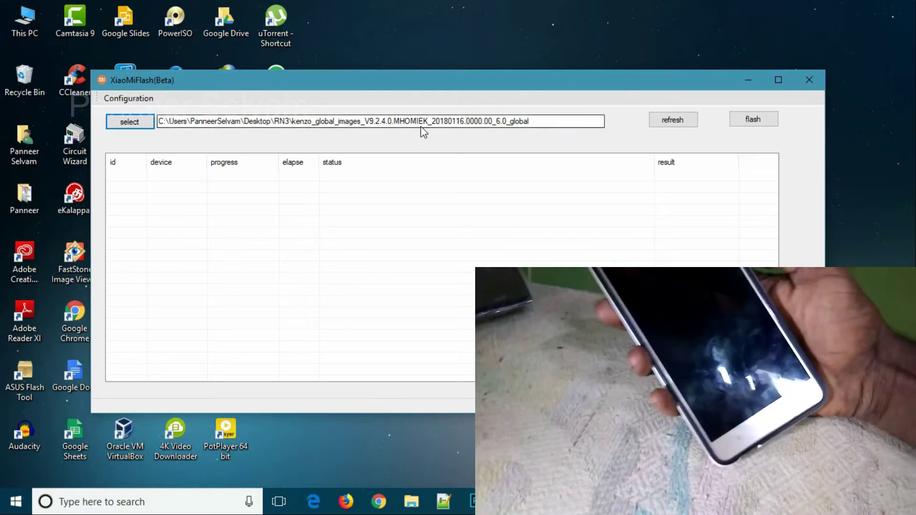
# Review the MiFlash configuration for the MD5 check option and close it.
pyautogui.click(125, 99)
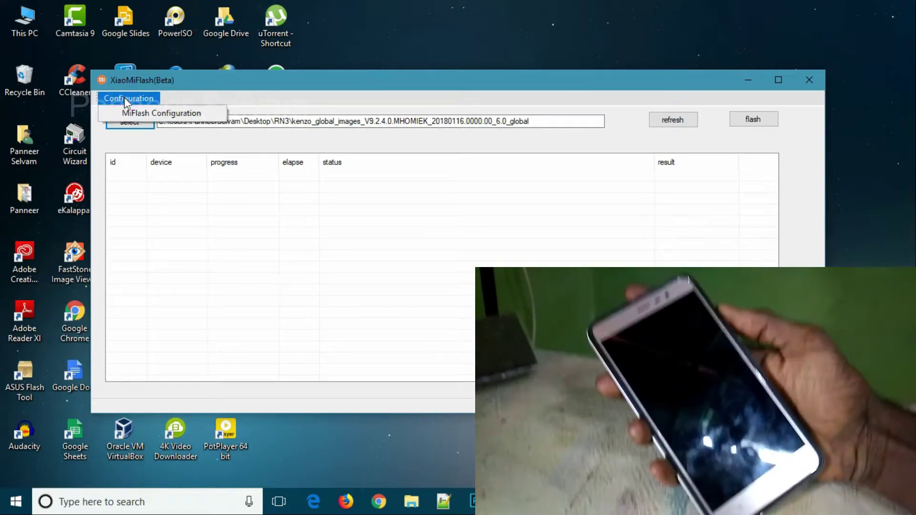
pyautogui.click(138, 118)
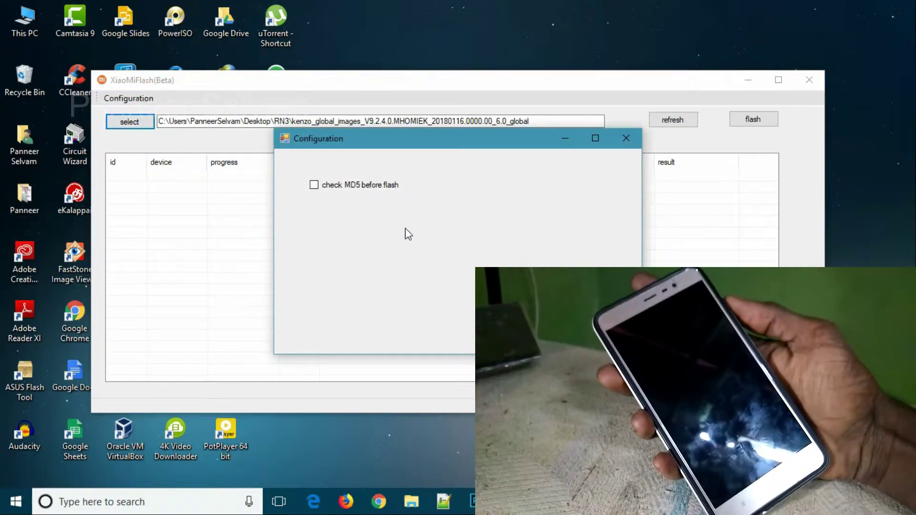
pyautogui.click(623, 135)
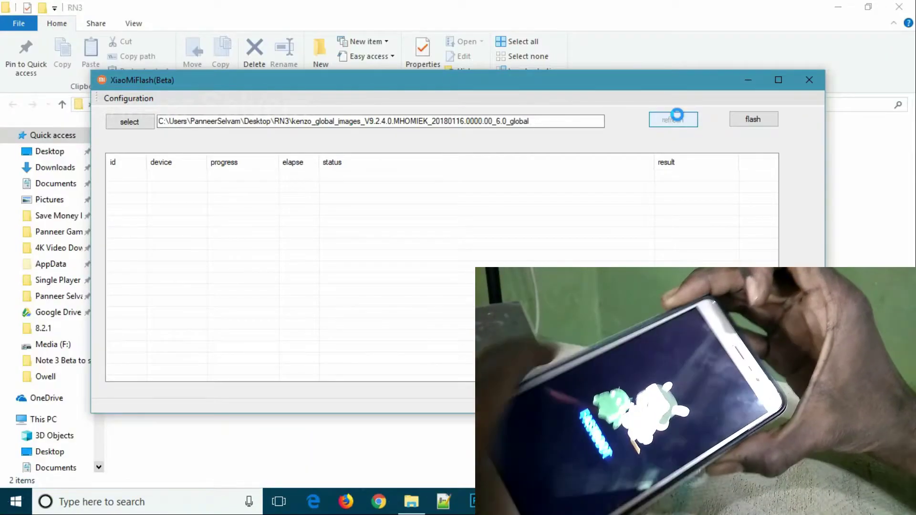
# Try to flash the selected ROM to the phone connected in fastboot mode, and dismiss the error report.
pyautogui.click(674, 118)
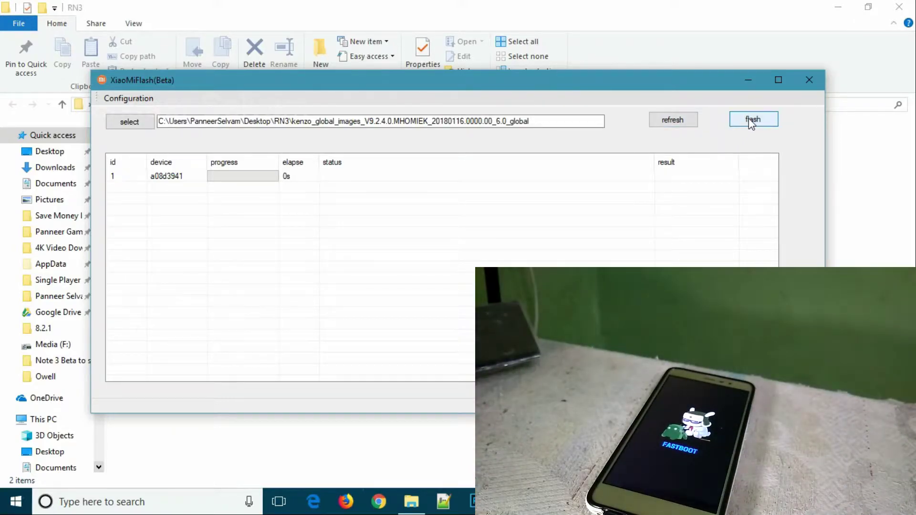
pyautogui.click(749, 122)
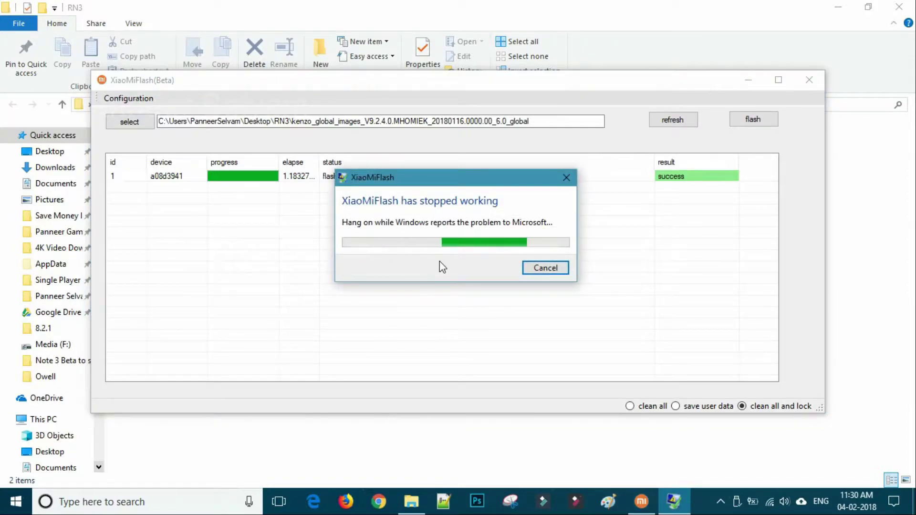
pyautogui.click(552, 272)
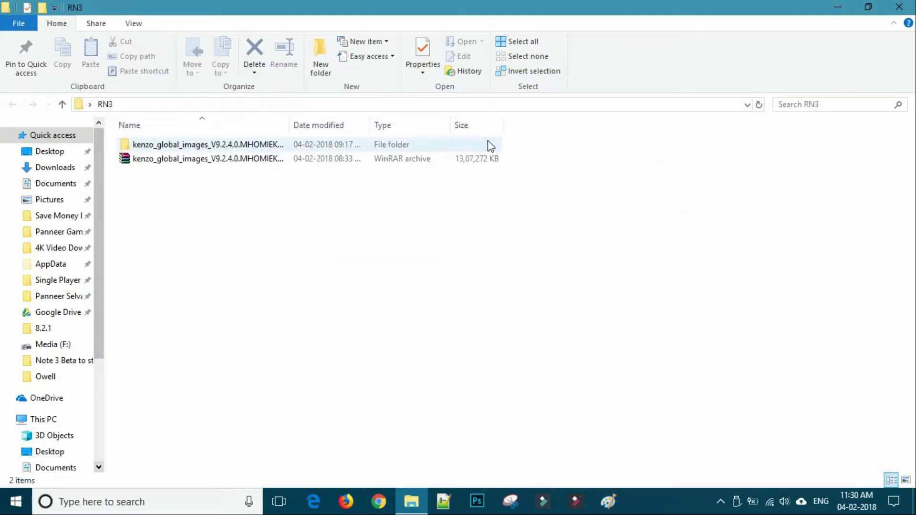
# Run the edl script from the Mobiles\Xiaomi\Redmi Note 3 (SD)\fastboot_edl folder on the Android (D:) drive.
pyautogui.press('super+e')
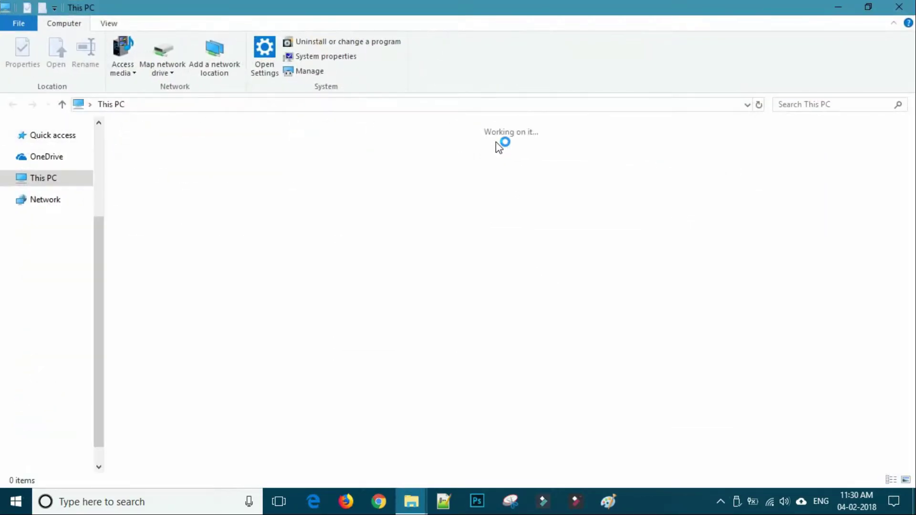
pyautogui.click(413, 265)
pyautogui.doubleClick(413, 265)
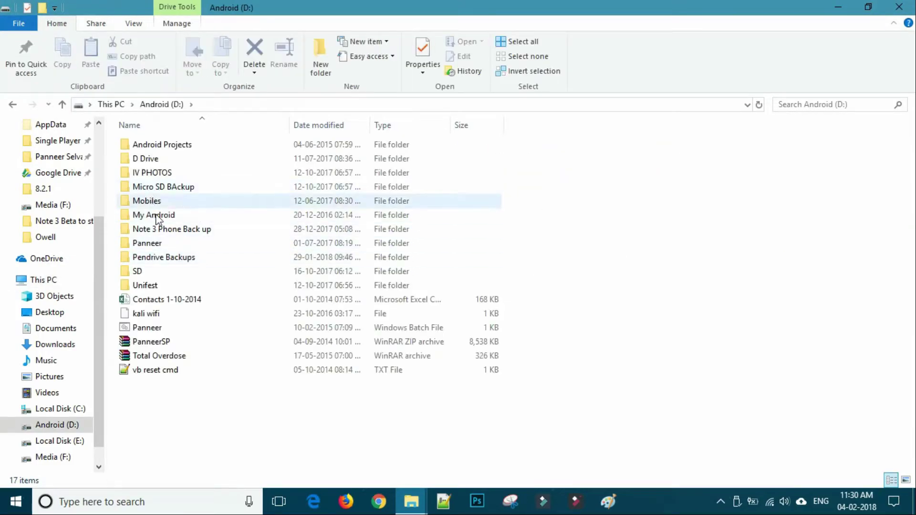
pyautogui.doubleClick(167, 202)
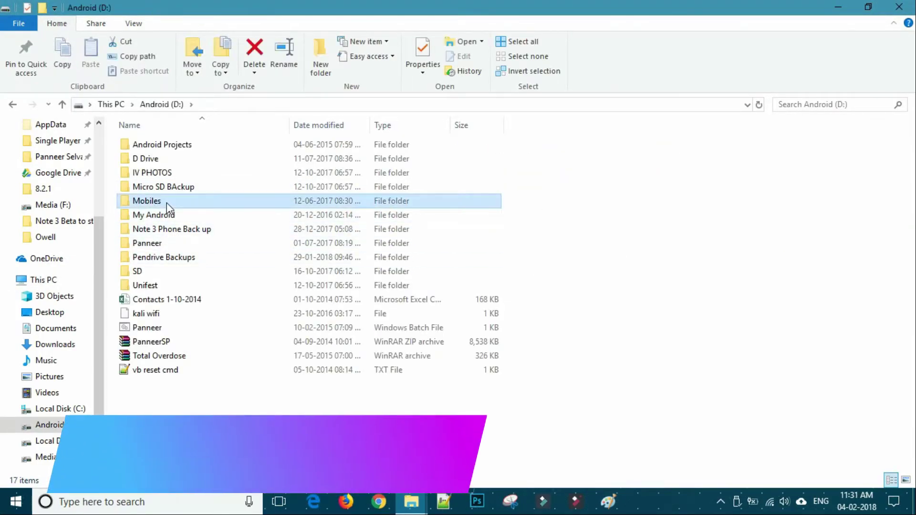
pyautogui.doubleClick(179, 317)
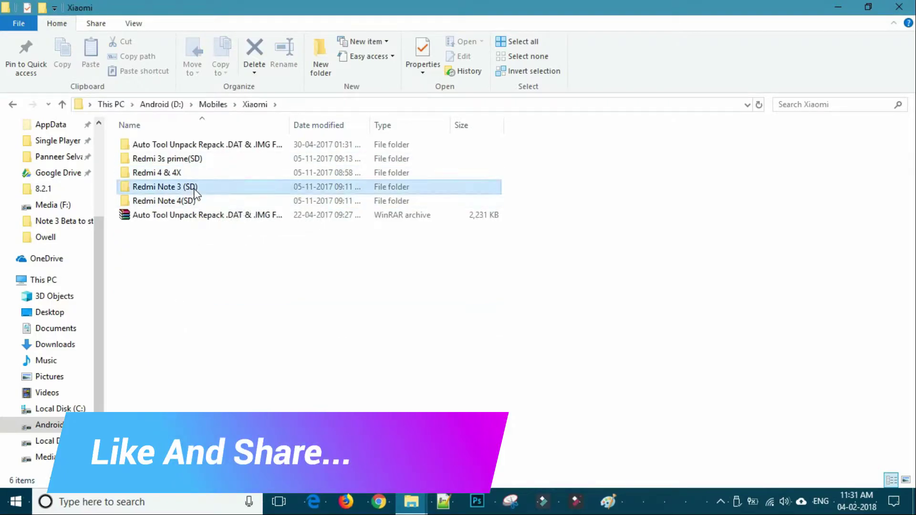
pyautogui.doubleClick(189, 187)
pyautogui.doubleClick(157, 173)
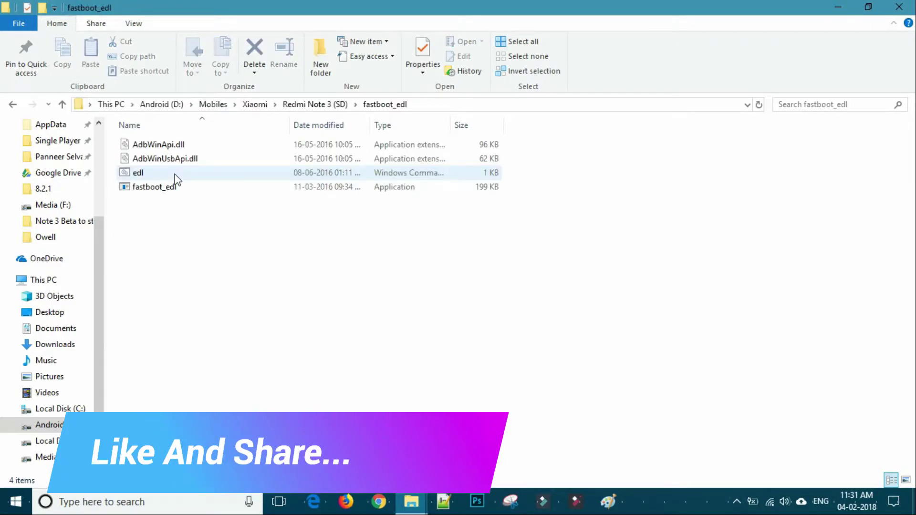
pyautogui.doubleClick(162, 173)
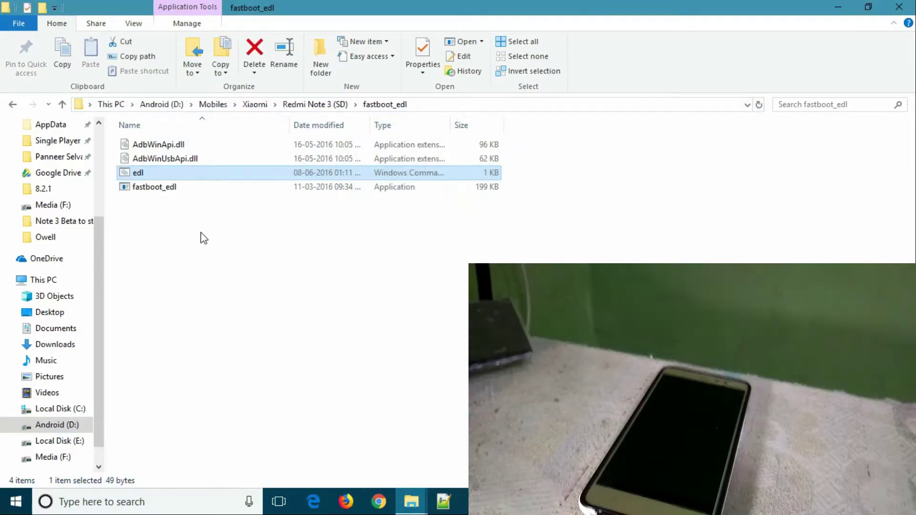
# Relaunch XiaoMiFlash, refresh the device list, and start flashing the V9.2.4.0 kenzo ROM to the connected phone.
pyautogui.click(10, 501)
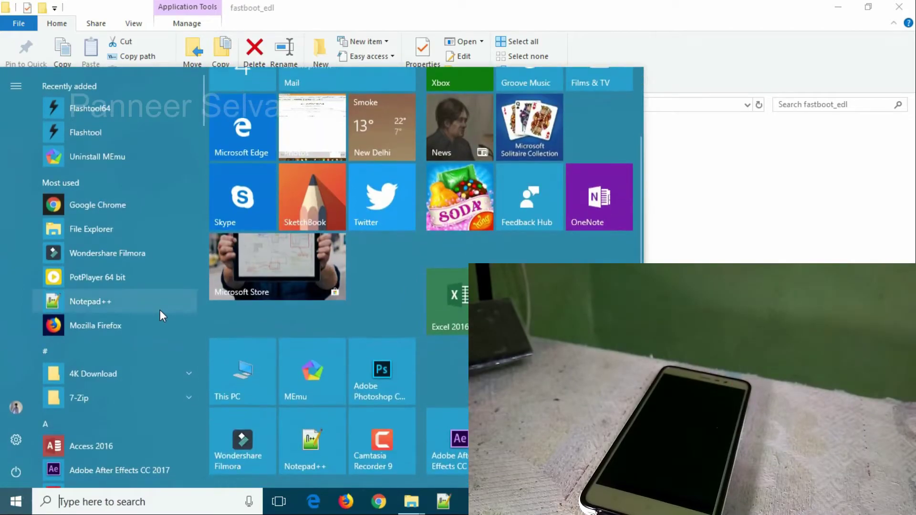
pyautogui.scroll(-10, 159, 310)
pyautogui.scroll(-15, 158, 311)
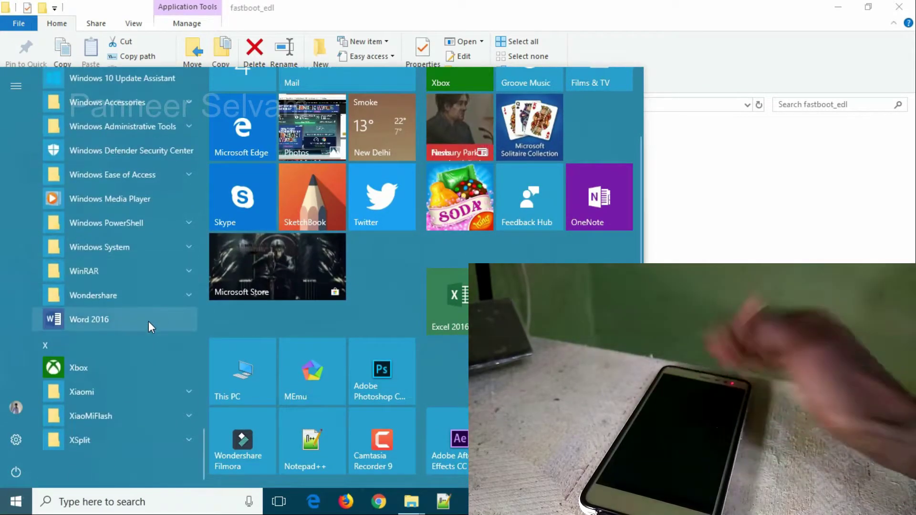
pyautogui.click(99, 415)
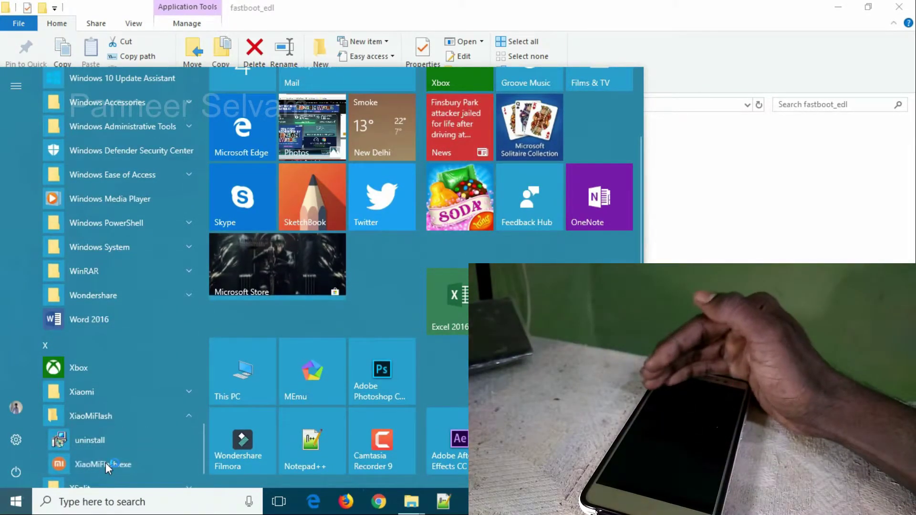
pyautogui.click(105, 462)
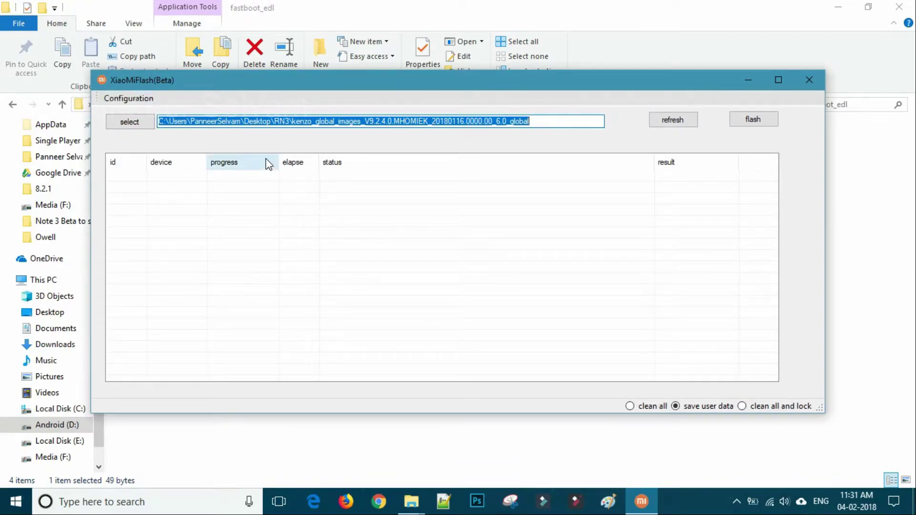
pyautogui.click(669, 125)
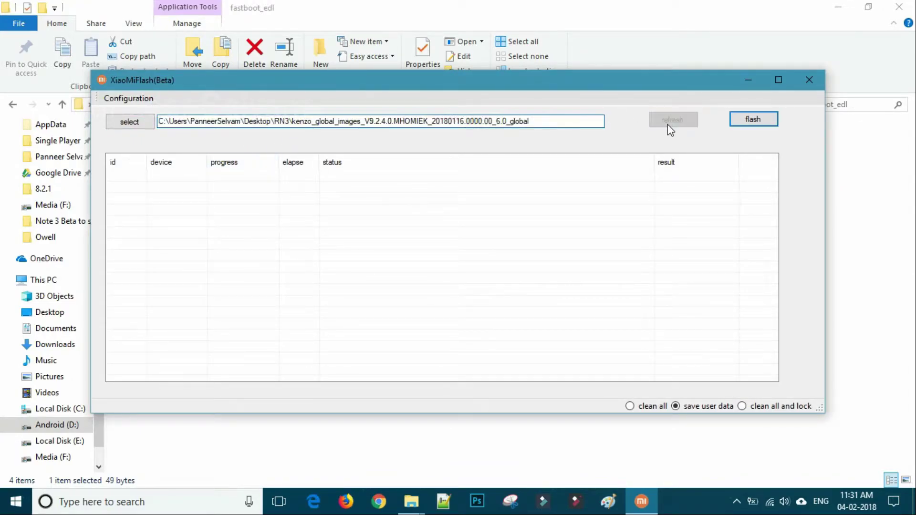
pyautogui.click(752, 120)
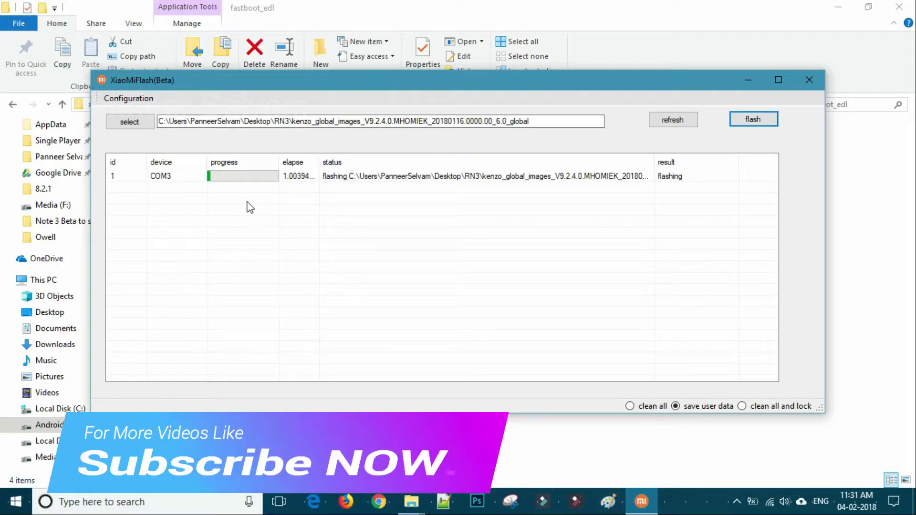